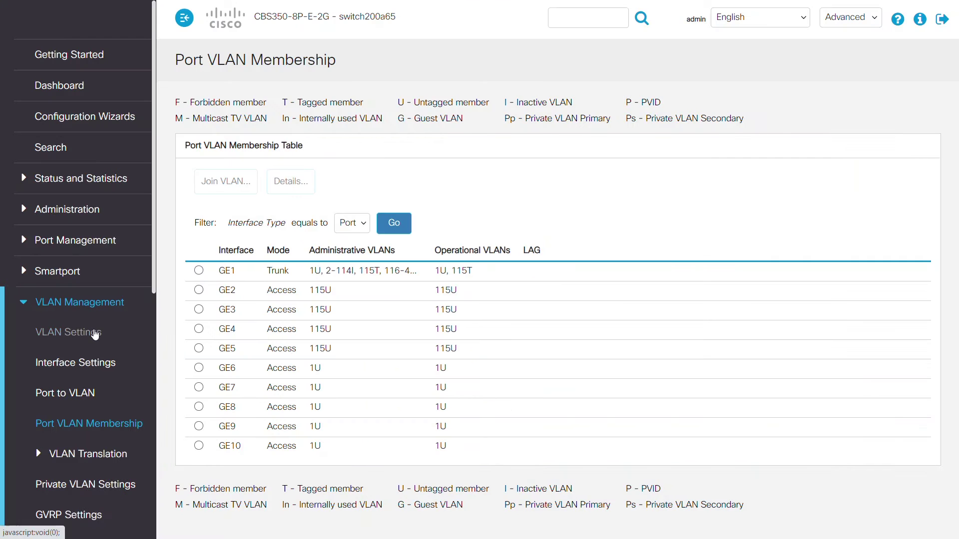
Leave the VLAN management pages and go to Multicast's IGMP Snooping page
click(95, 332)
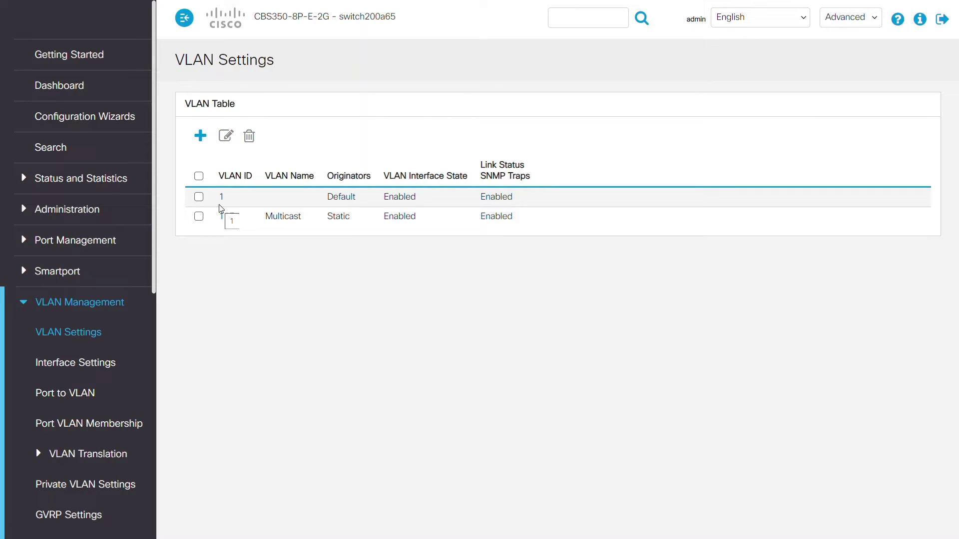
click(124, 423)
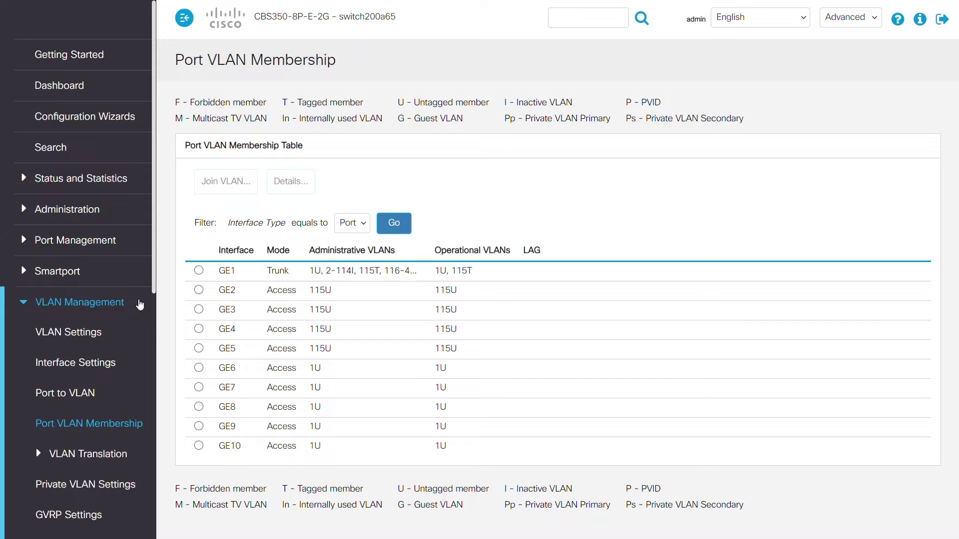
click(137, 302)
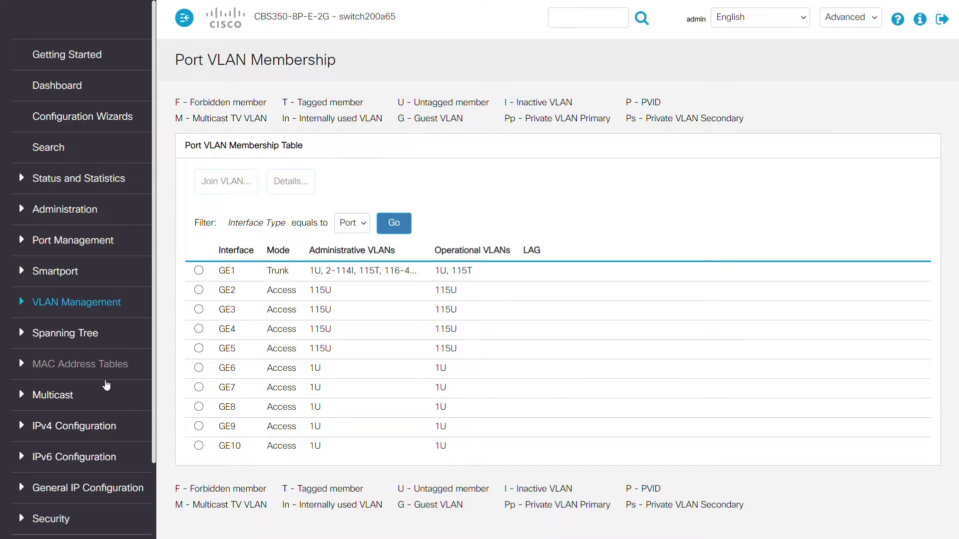
click(92, 397)
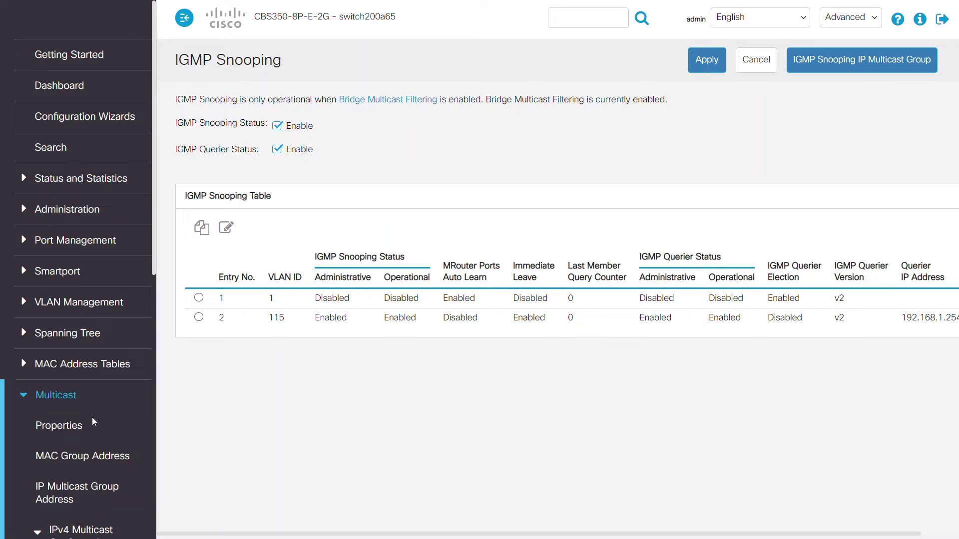
scroll(111, 402, down, 5)
scroll(112, 400, down, 5)
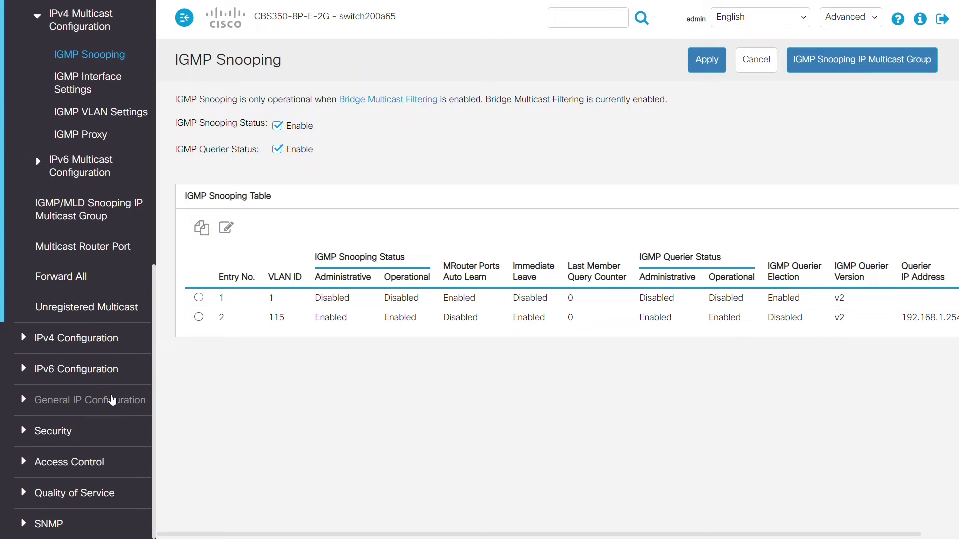
click(112, 60)
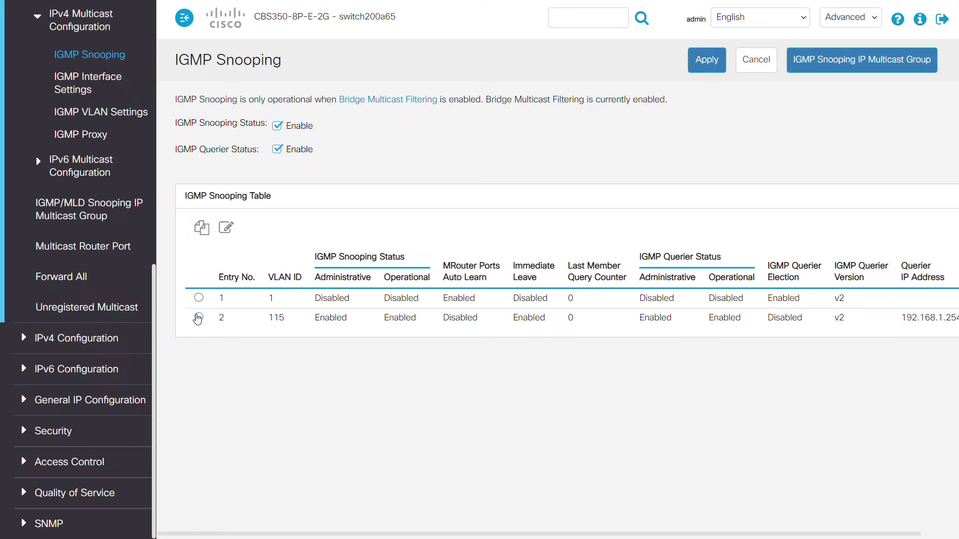
Enable snooping, immediate leave and a v2 querier at 192.168.1.254 on VLAN 115
click(198, 317)
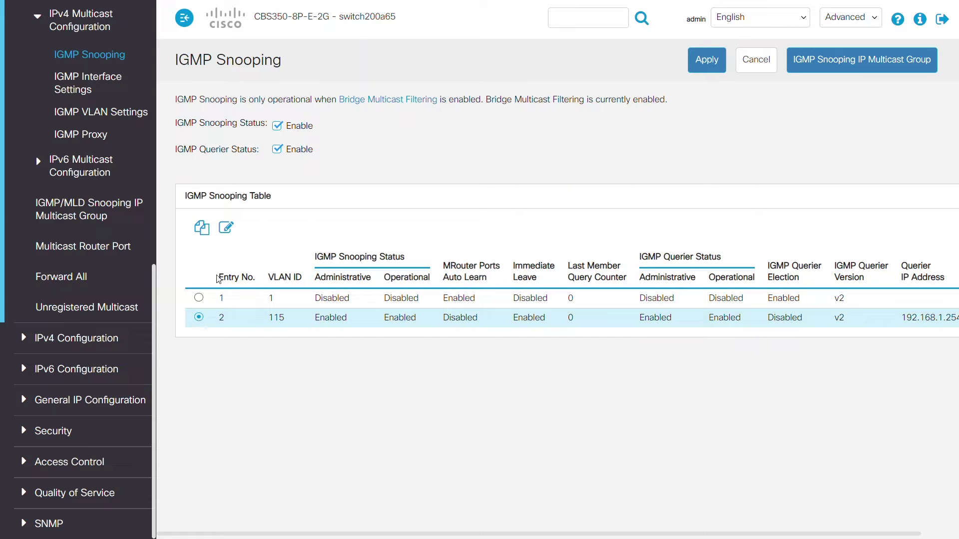
click(226, 227)
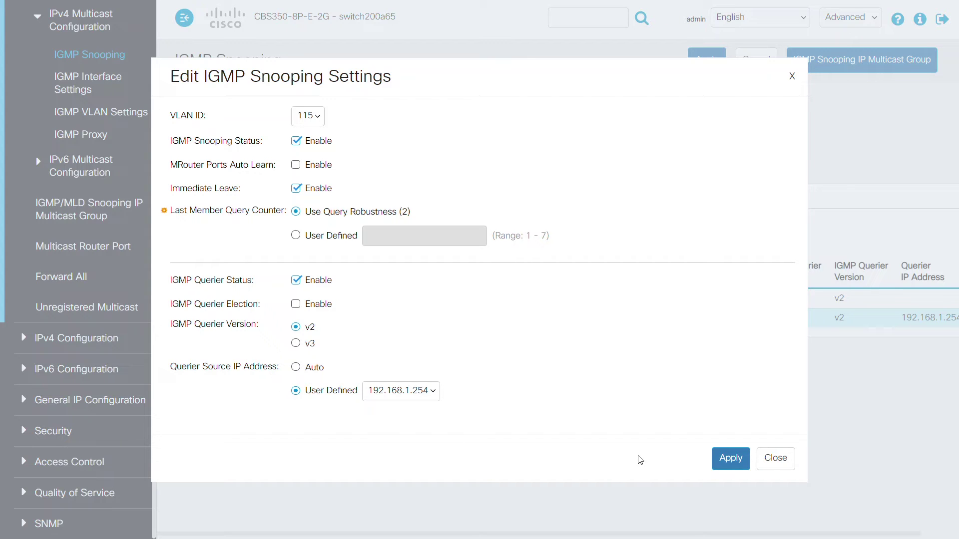
click(723, 462)
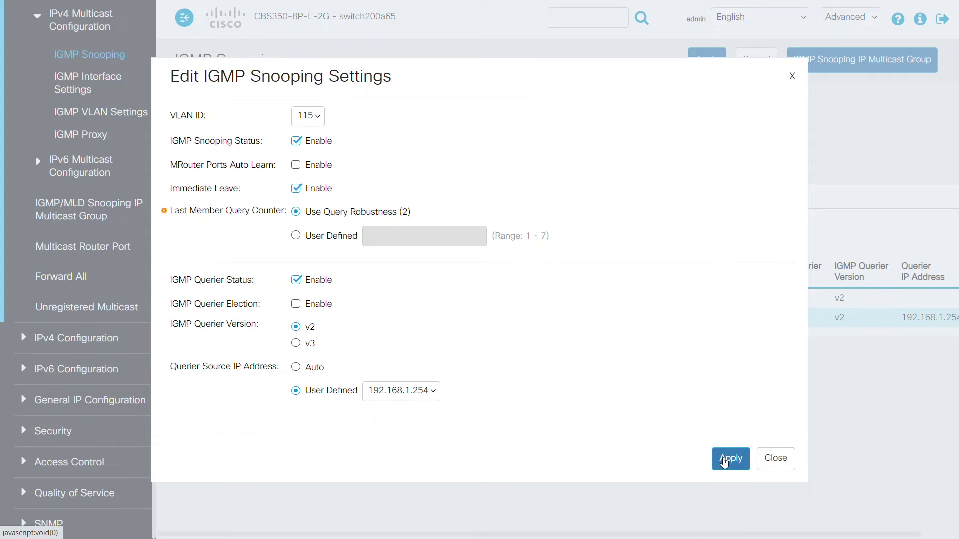
click(766, 459)
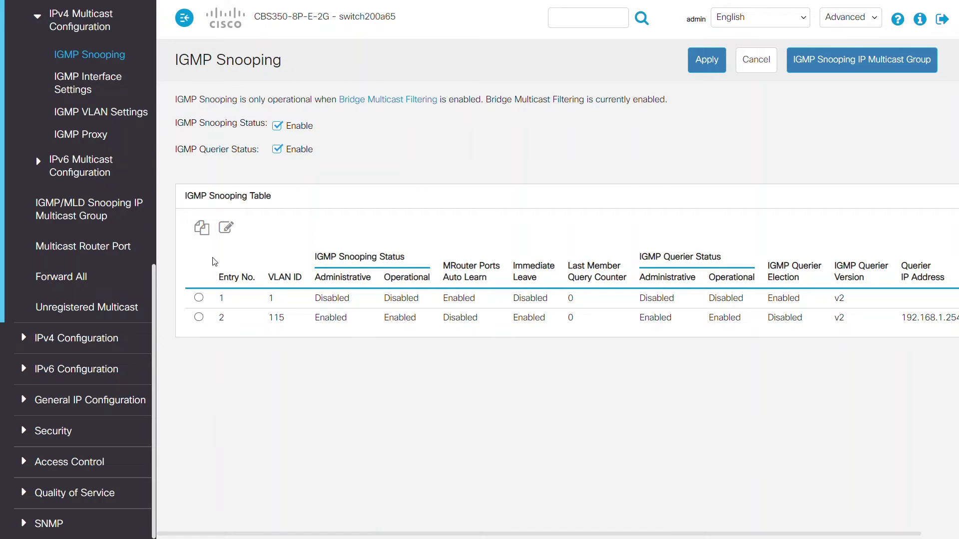
Show multicast Properties for VLAN 115: bridge filtering enabled, IP Group Address forwarding
drag(157, 287, 158, 171)
click(76, 146)
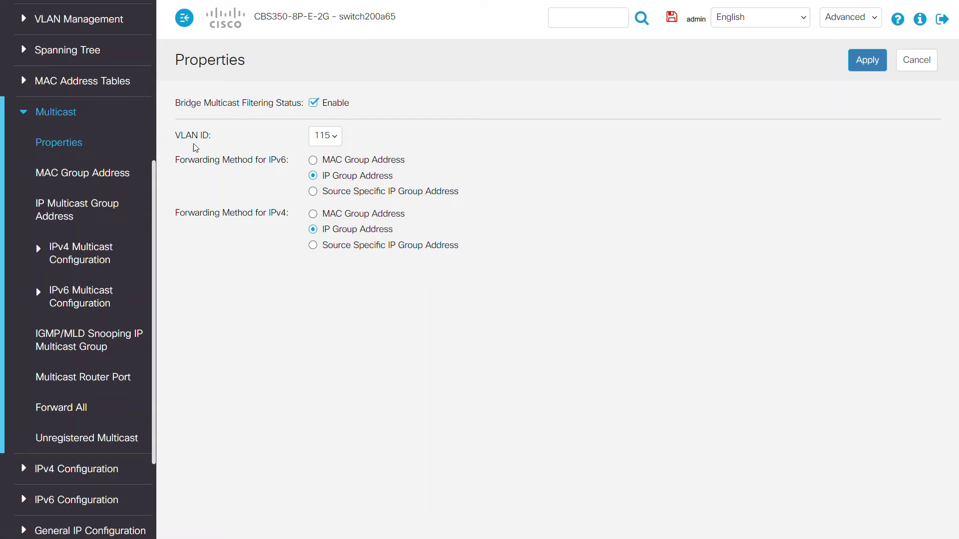
click(327, 142)
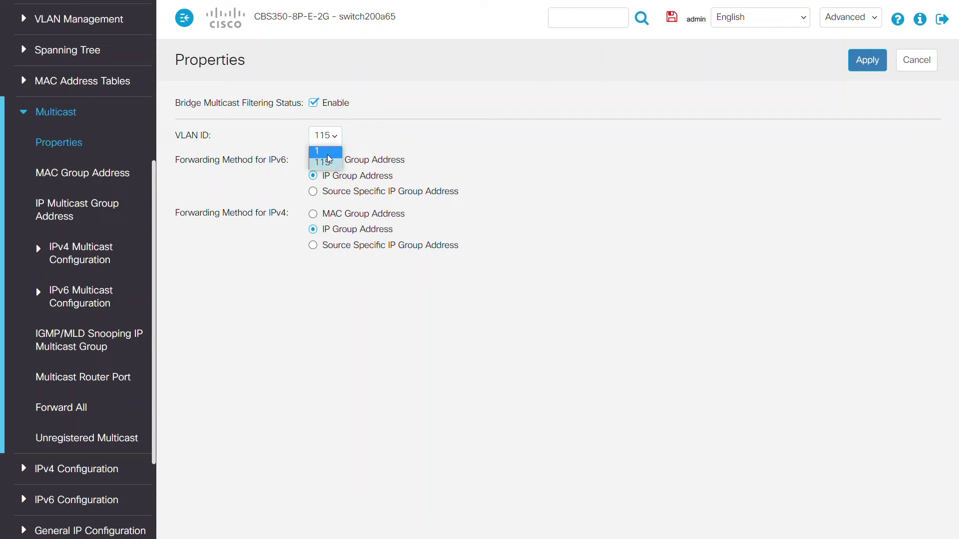
click(328, 163)
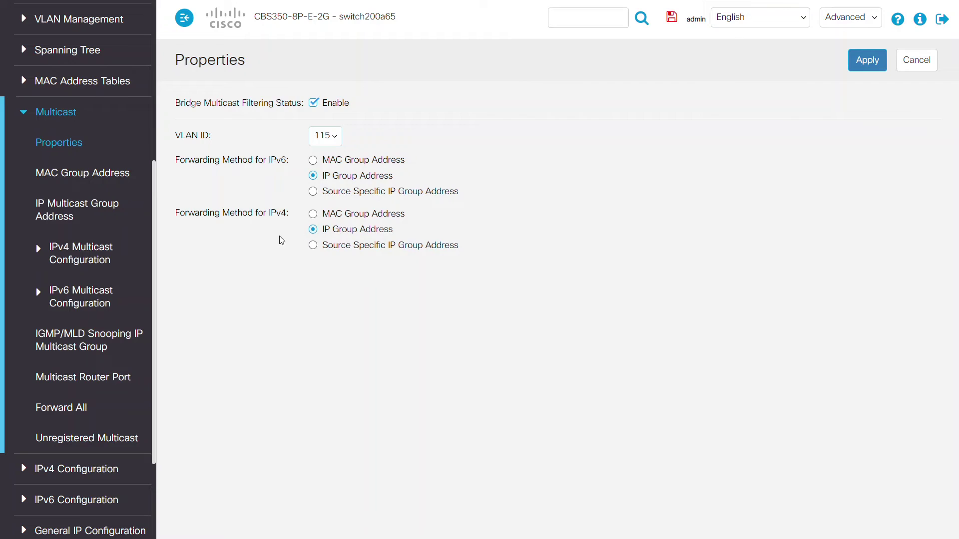
Filter the Multicast Router Port table to show VLAN 115
click(116, 384)
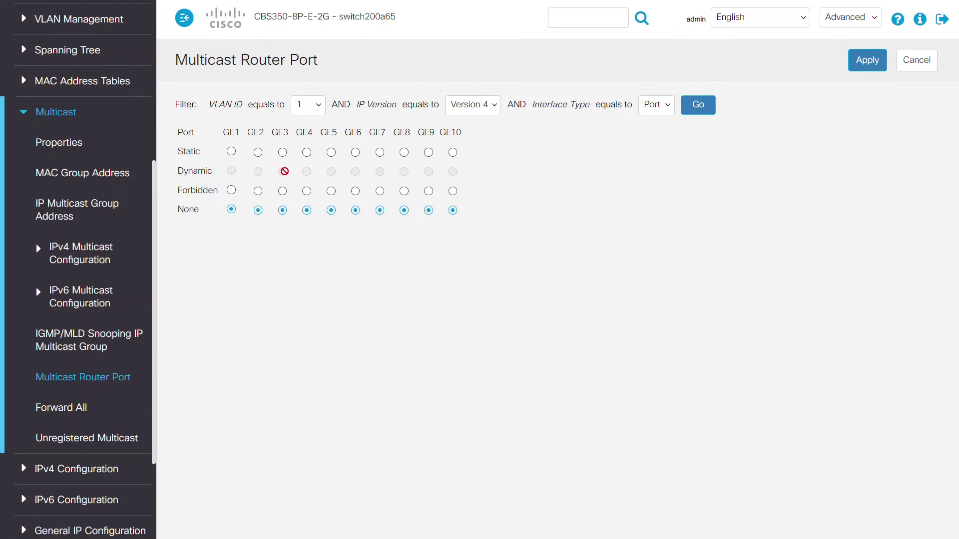
click(319, 105)
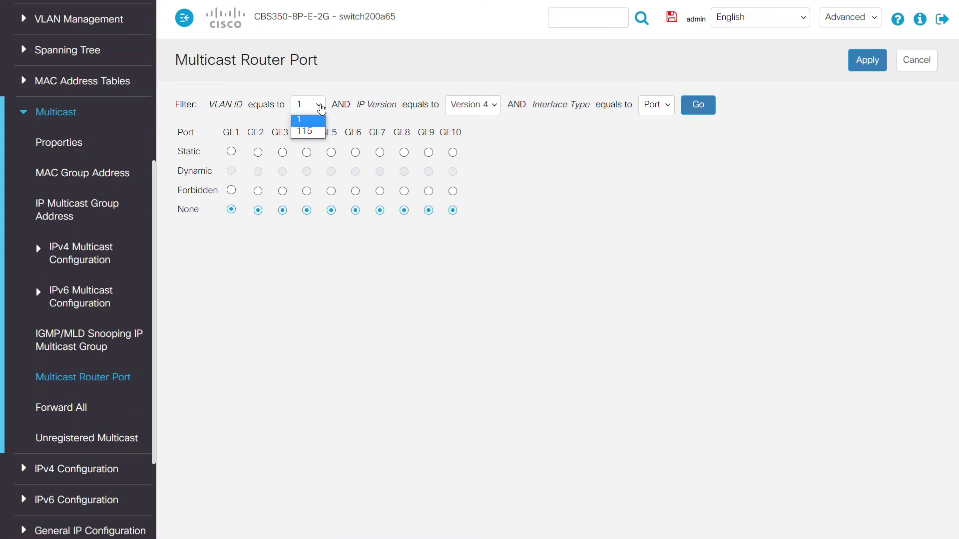
click(312, 131)
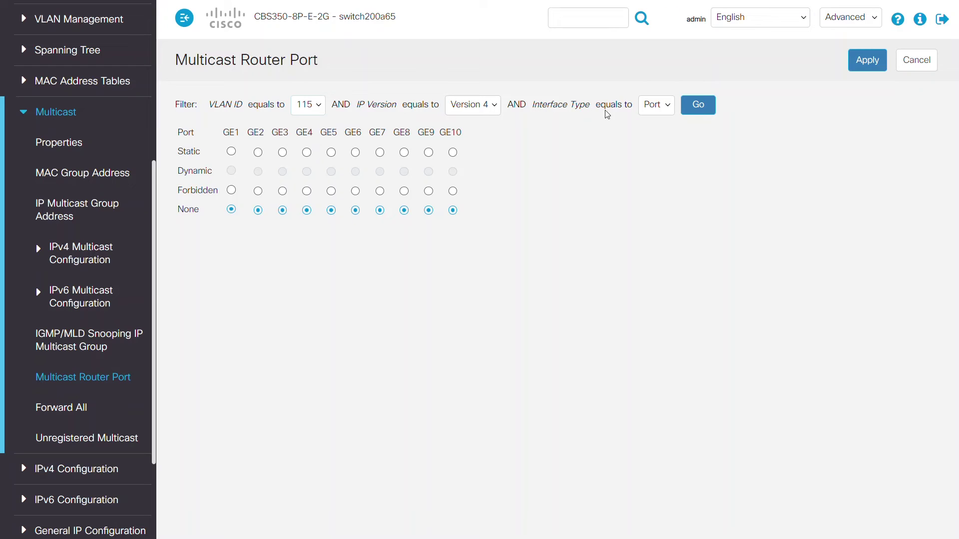
click(700, 108)
Review VLAN 115's Forward All port settings, then view Unregistered Multicast settings
click(99, 411)
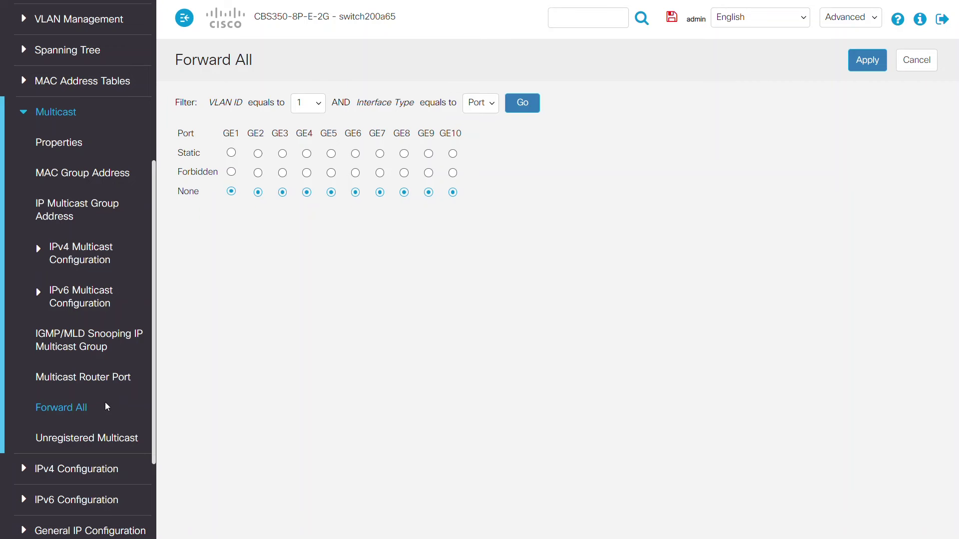
click(315, 105)
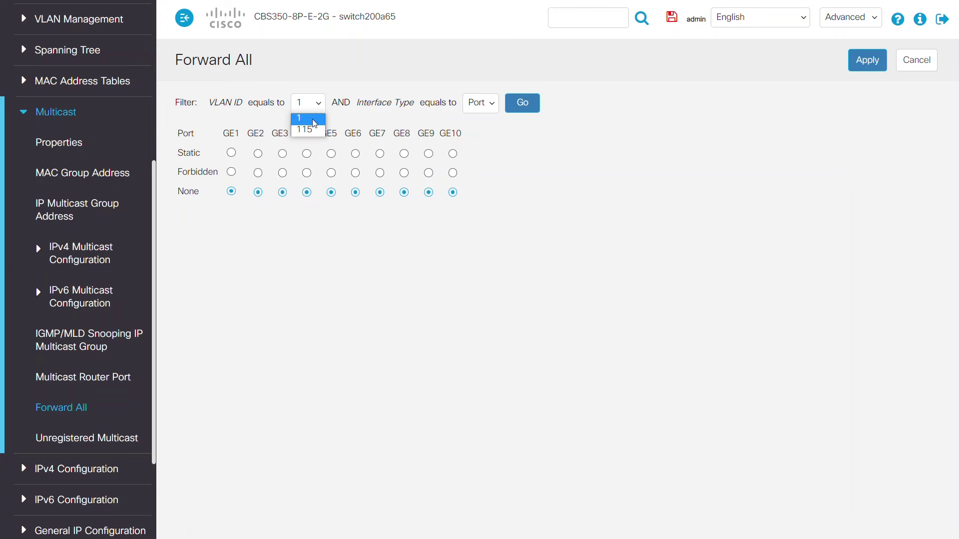
click(306, 129)
click(524, 104)
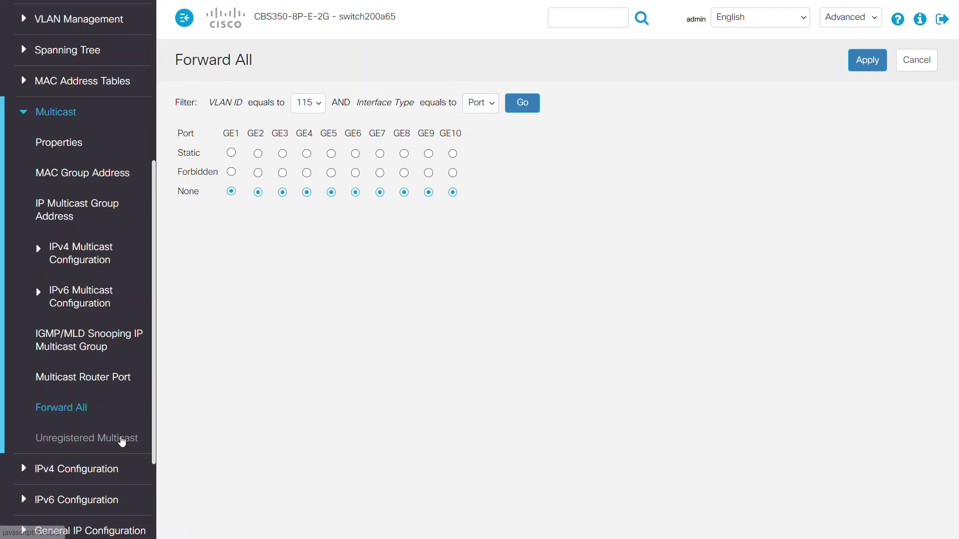
click(122, 439)
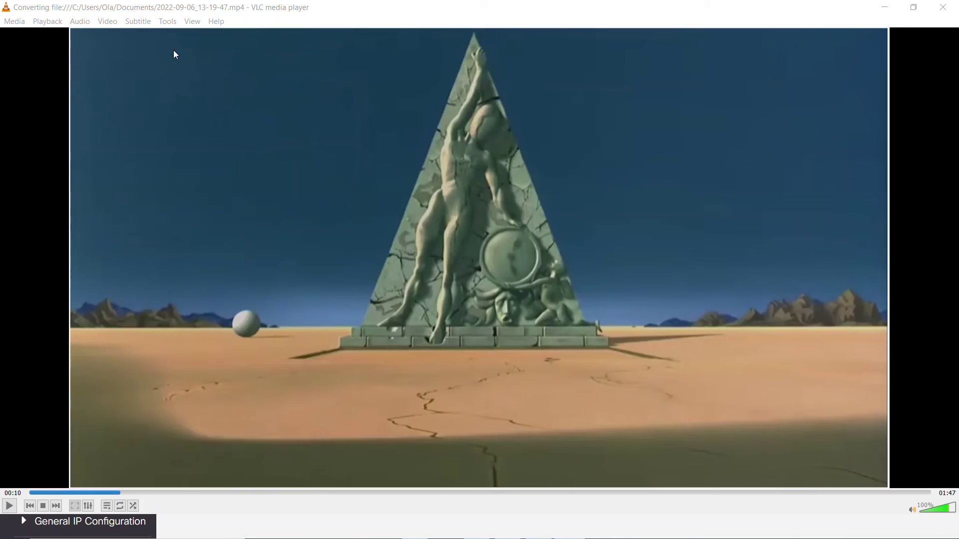
Choose the recorded mp4 as the source for a new VLC network stream
click(21, 22)
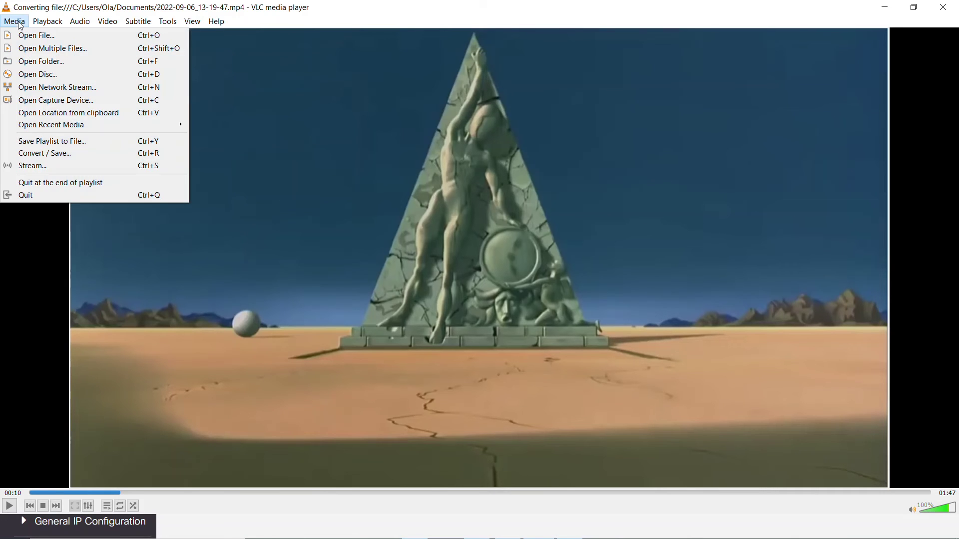
click(31, 166)
click(561, 218)
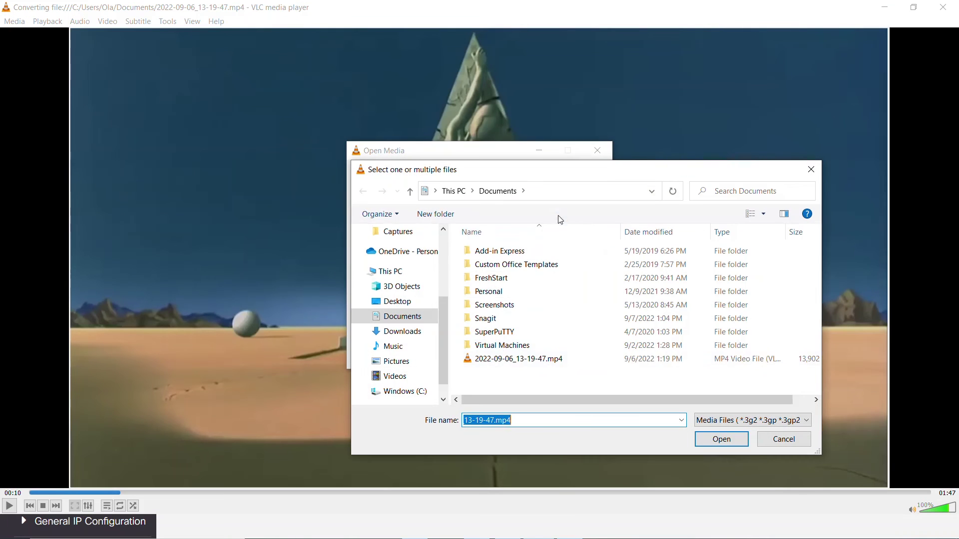
click(499, 358)
click(734, 438)
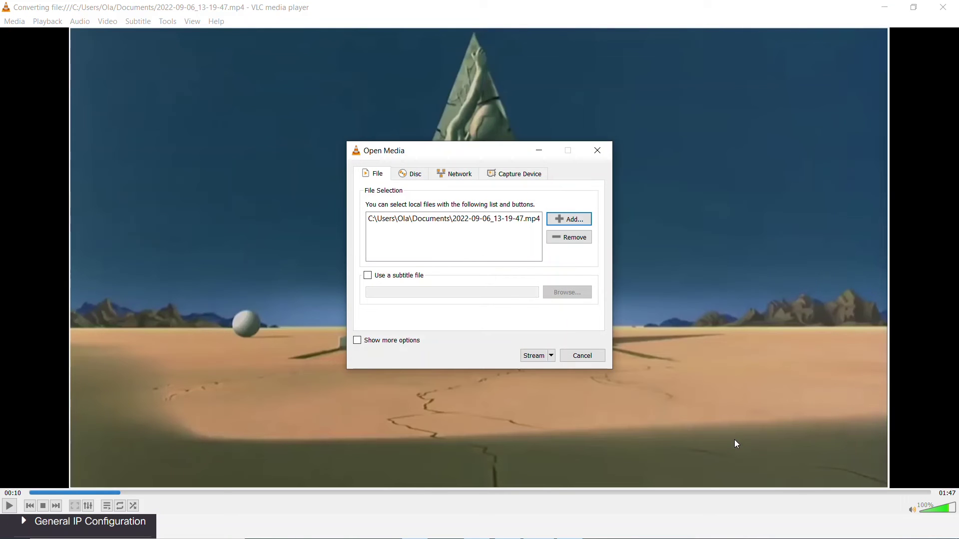
click(533, 356)
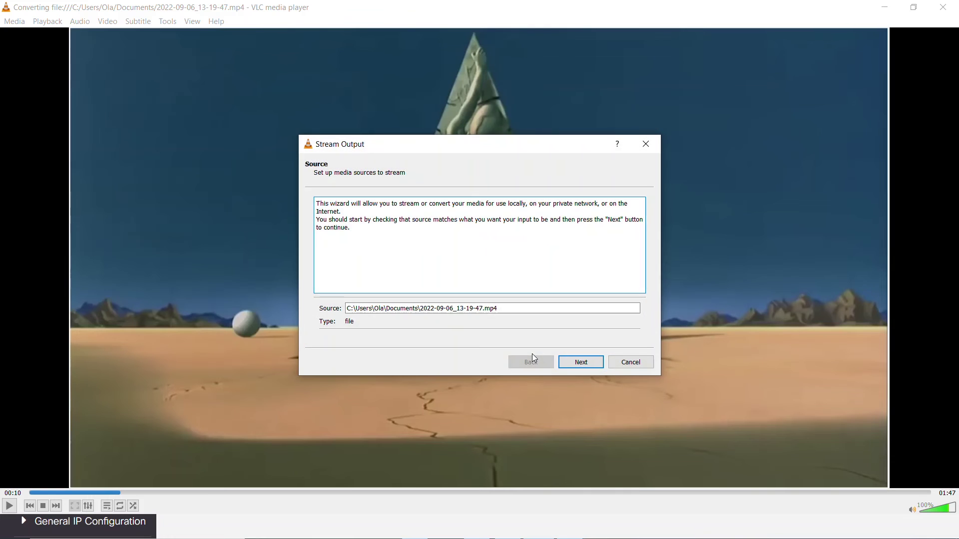
click(577, 363)
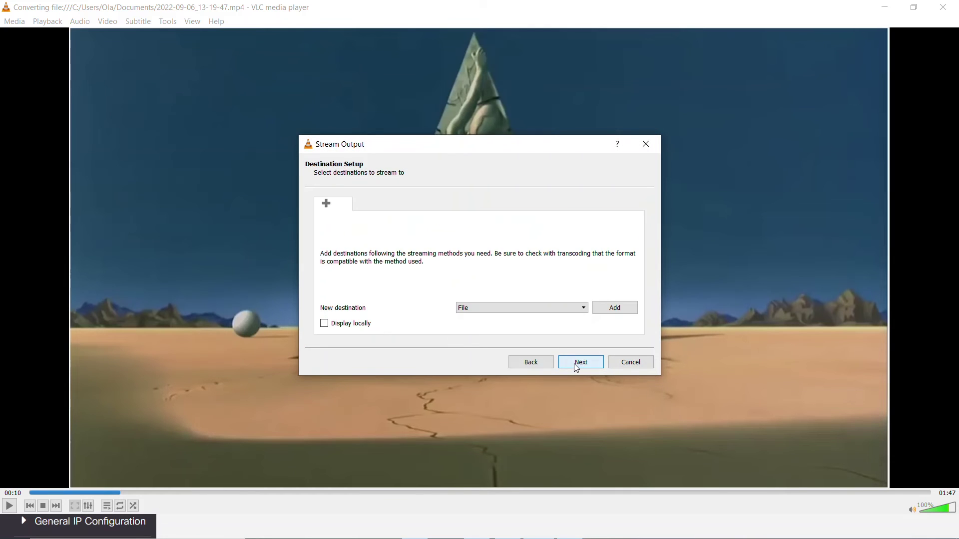
Stream via RTP / MPEG Transport Stream to 239.1.1.1 port 5004 with H.264/MP3 transcoding
click(558, 309)
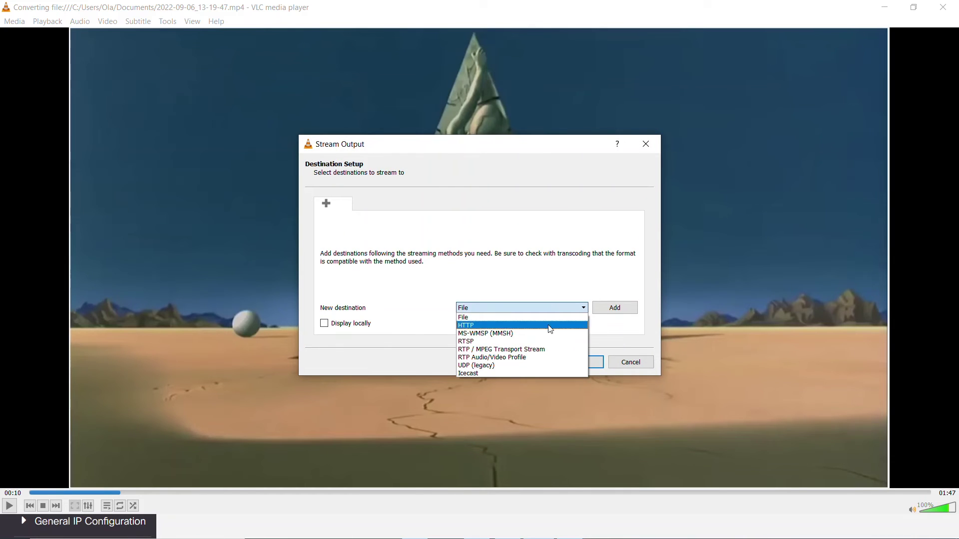
click(541, 349)
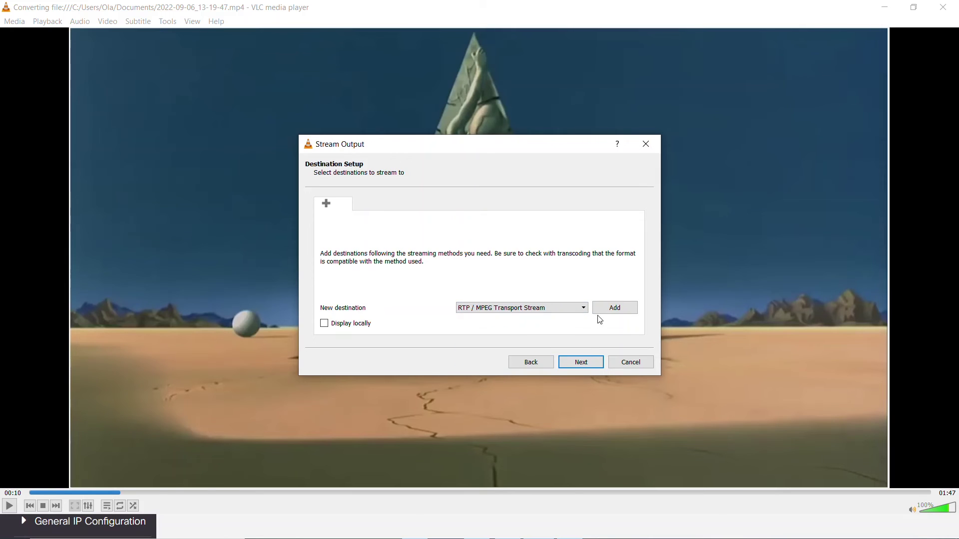
click(610, 311)
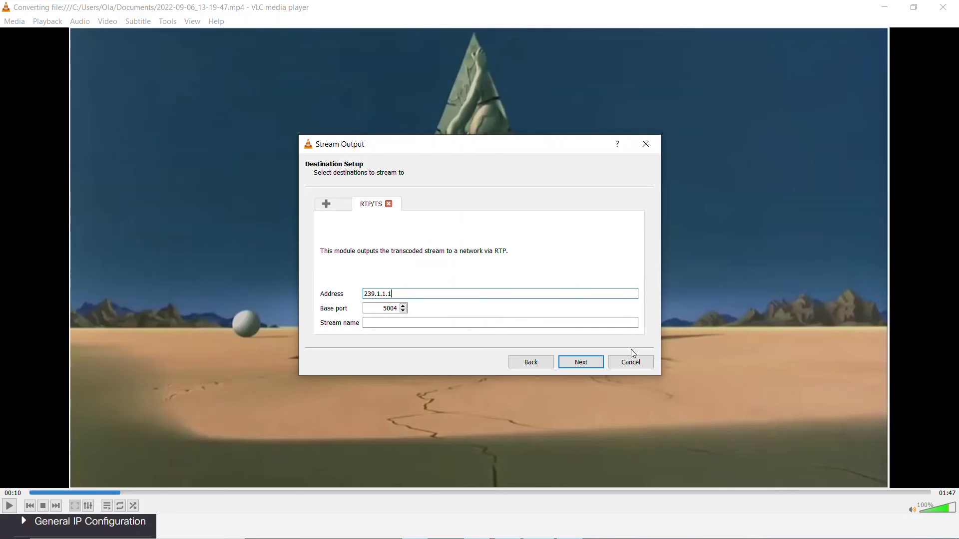
click(593, 365)
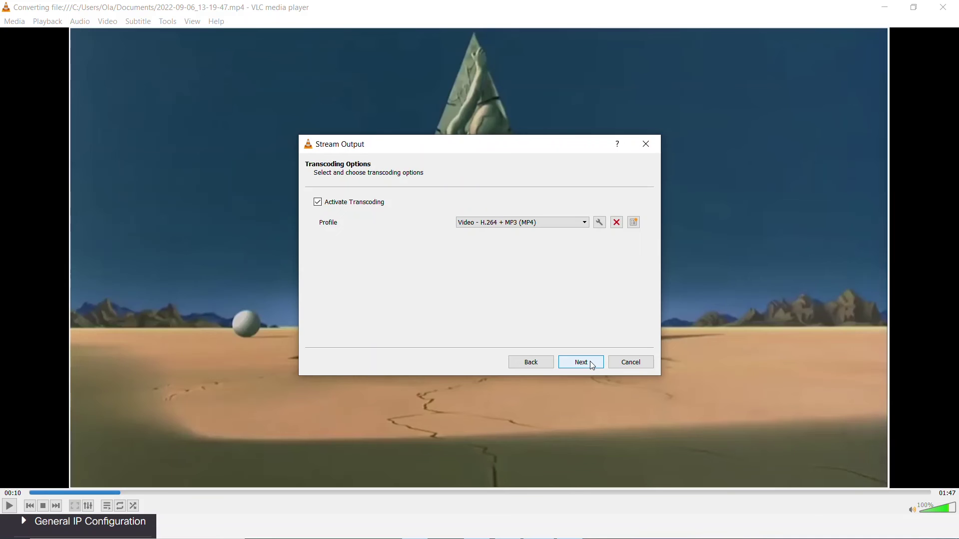
click(593, 366)
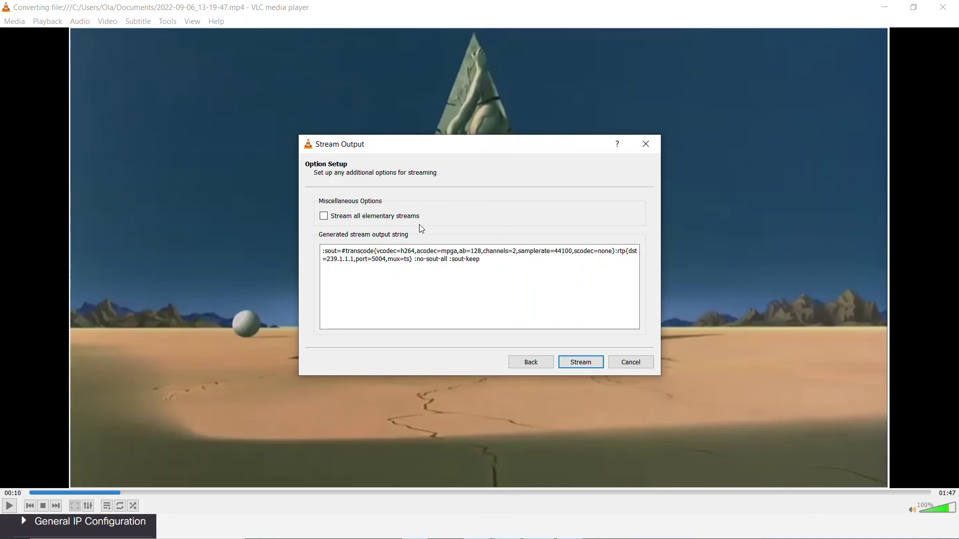
Start the stream and highlight group 239.1.1.1 on VLAN 115 in the IP Multicast Group Address table
click(580, 363)
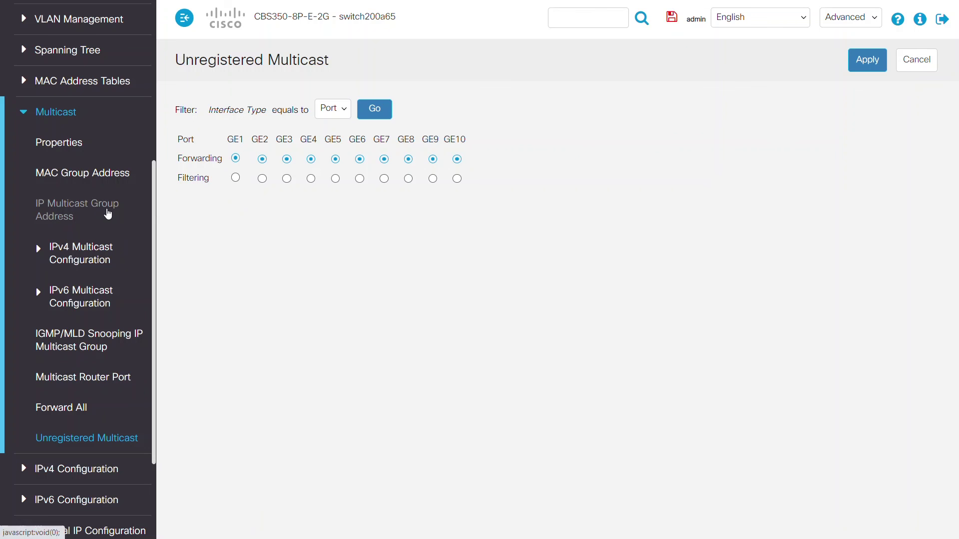
click(107, 213)
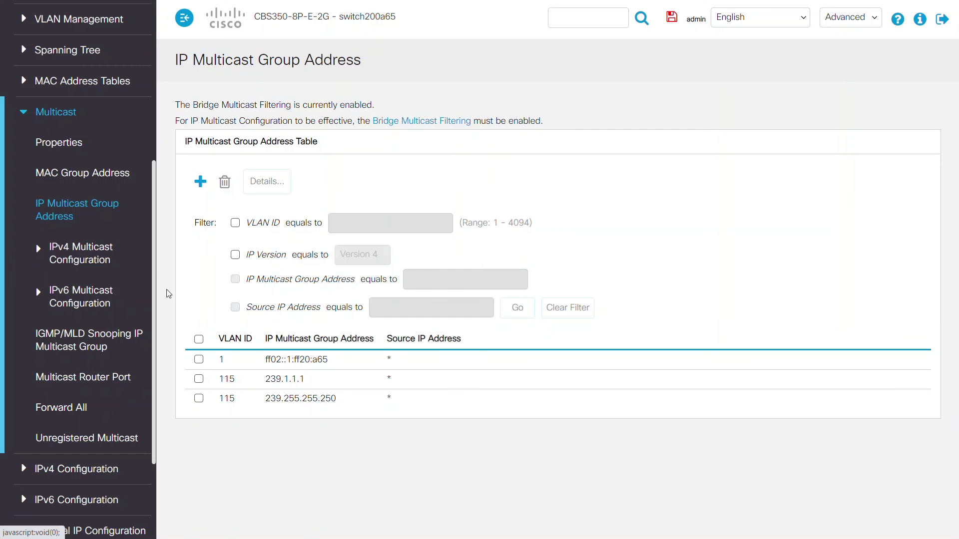
drag(221, 383, 307, 388)
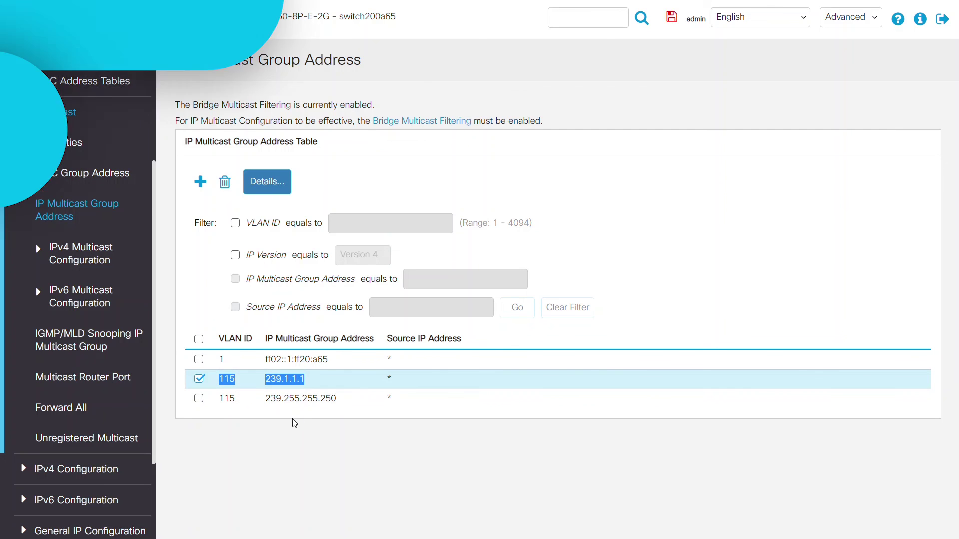